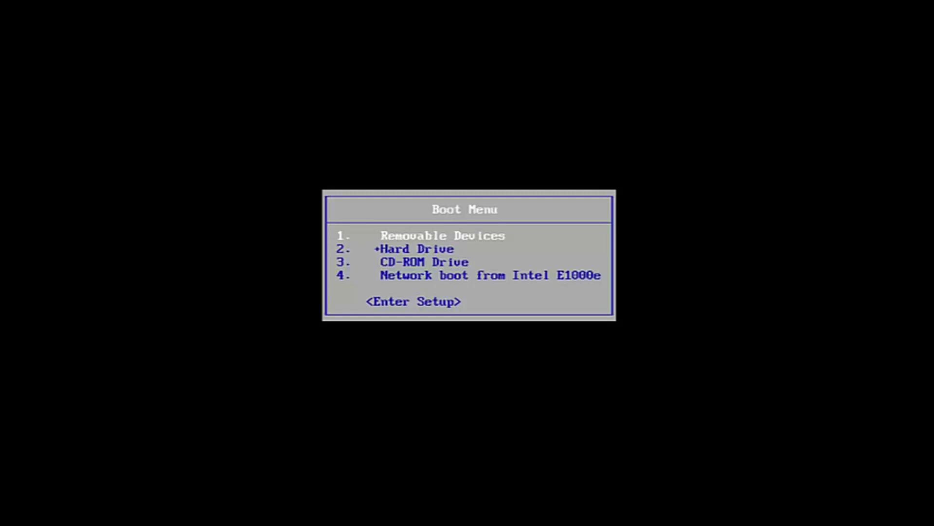
Boot the computer from the CD-ROM drive into the Windows installation media.
{"action": "key", "text": "Down"}
{"action": "key", "text": "Down"}
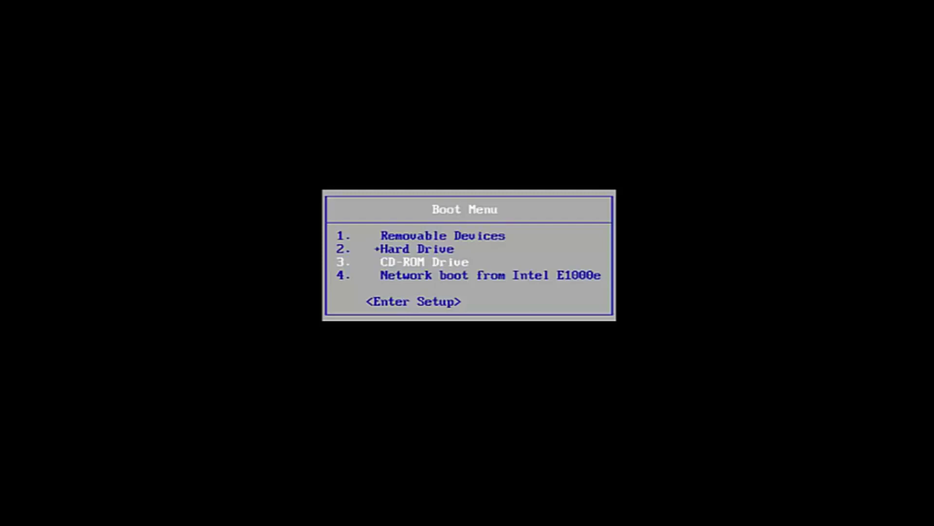
{"action": "key", "text": "Return"}
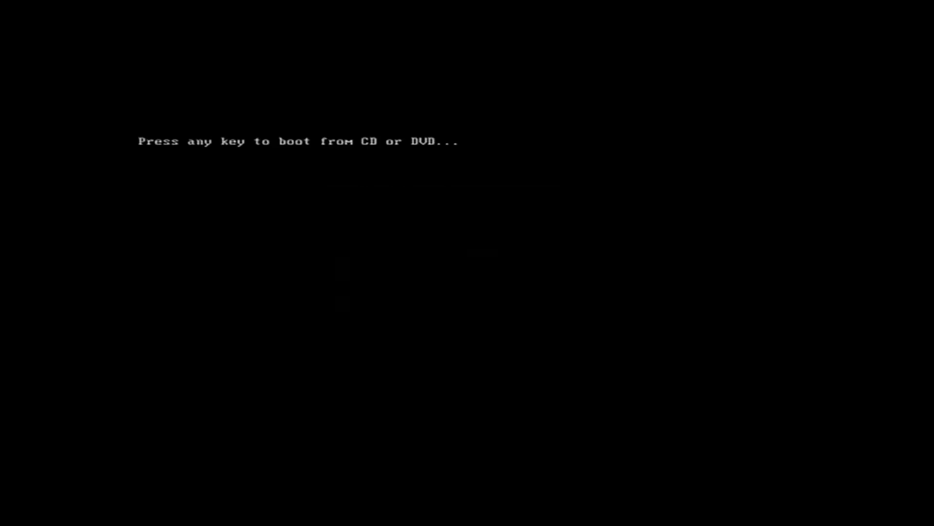
{"action": "key", "text": "Return"}
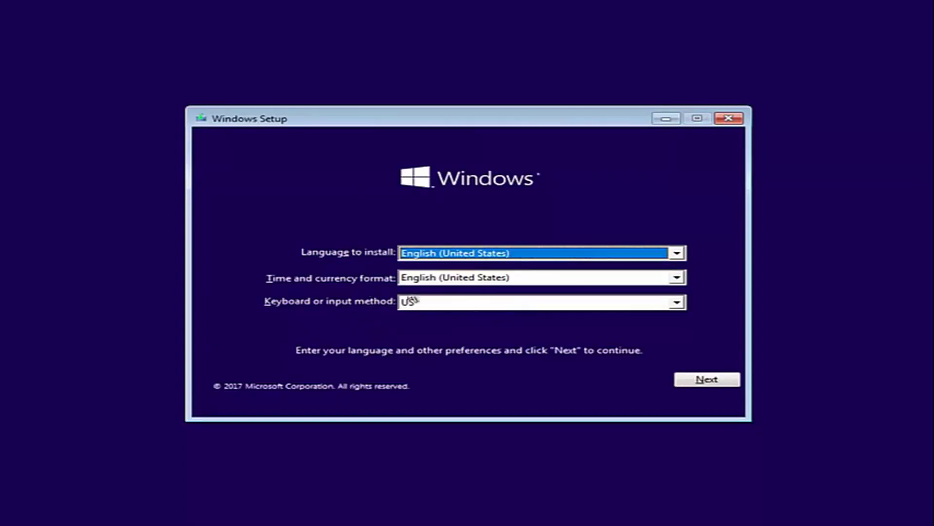
Accept the default setup languages and keyboard, and open Command Prompt through the computer repair troubleshooting options.
{"action": "left_click", "coordinate": [704, 379]}
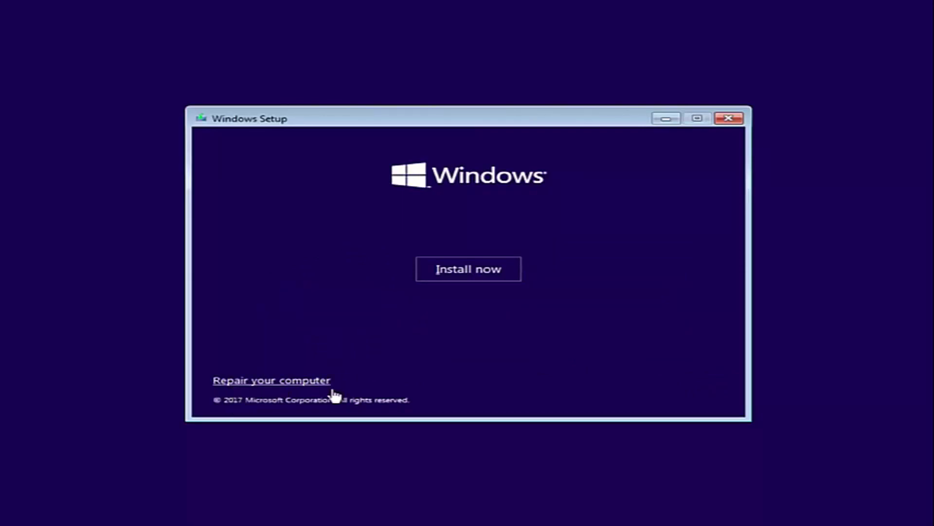
{"action": "left_click", "coordinate": [286, 382]}
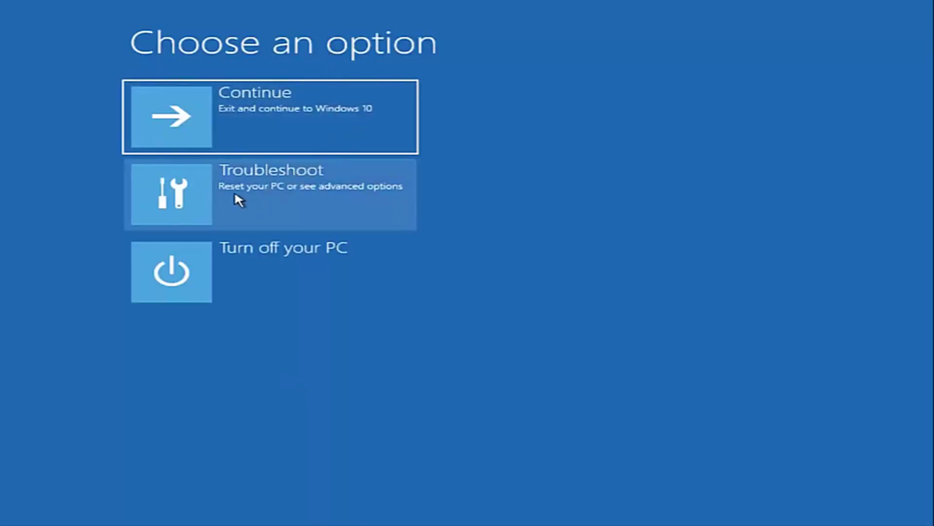
{"action": "left_click", "coordinate": [275, 193]}
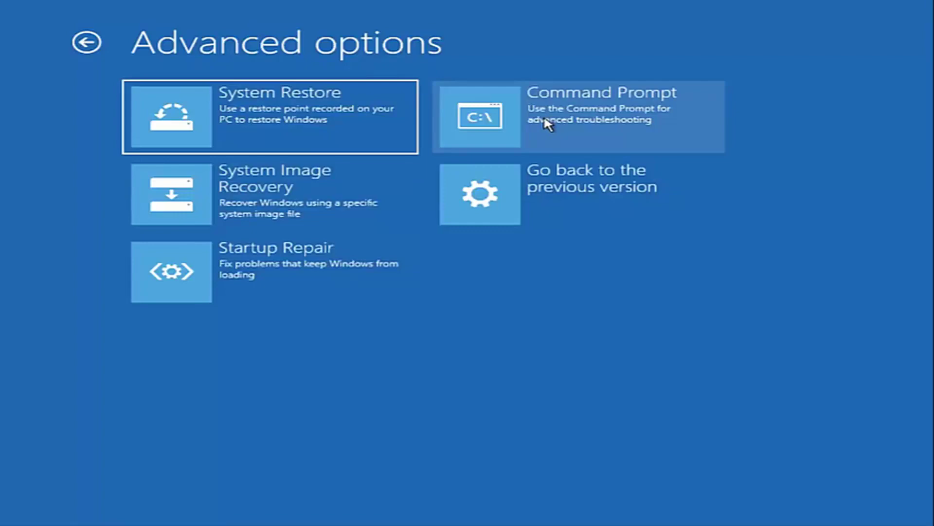
{"action": "left_click", "coordinate": [609, 132]}
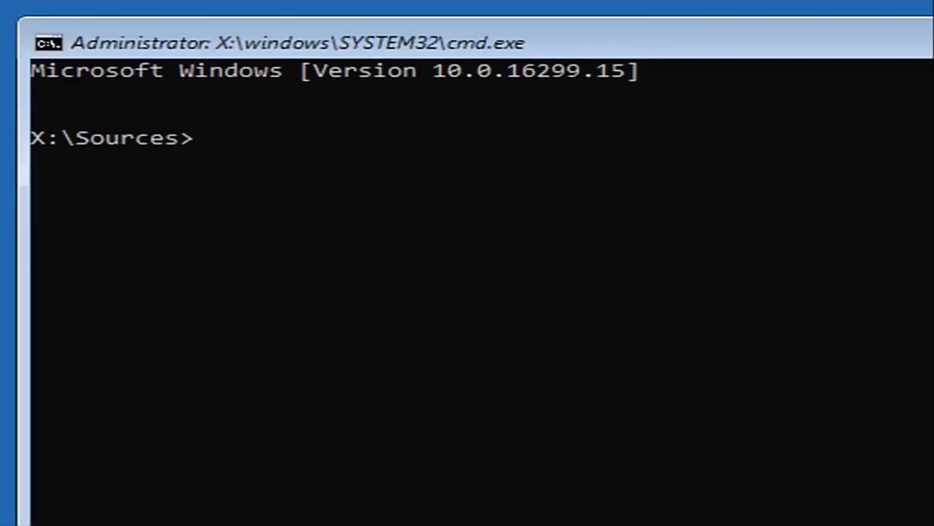
Start diskpart and list the available disks.
{"action": "type", "text": "diskpart"}
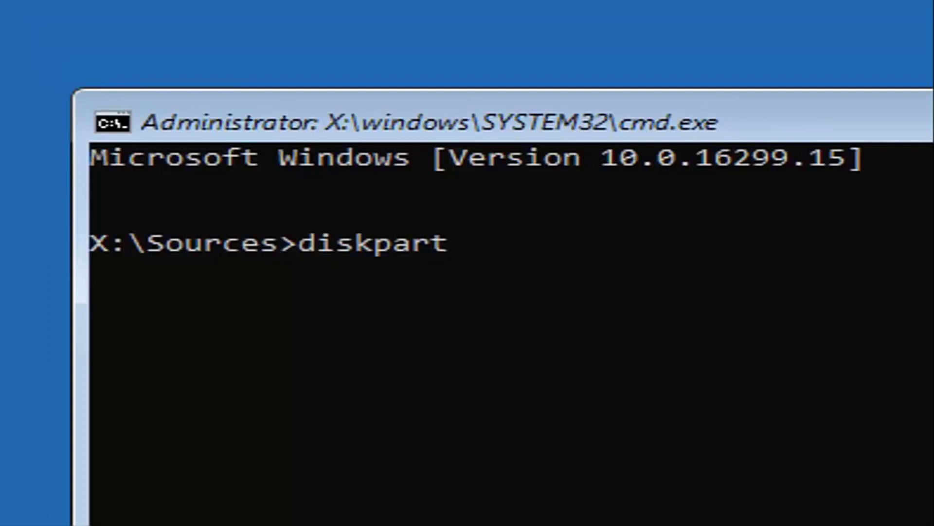
{"action": "key", "text": "Return"}
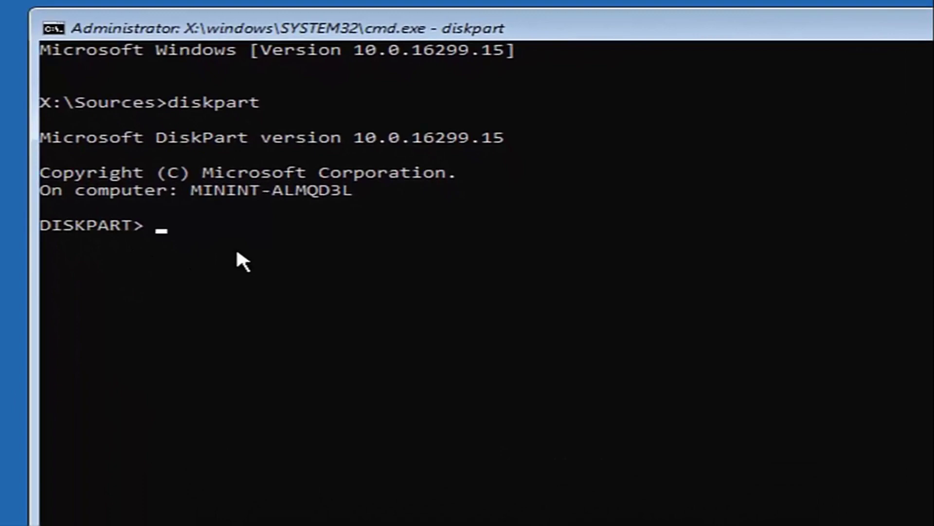
{"action": "type", "text": "list disk"}
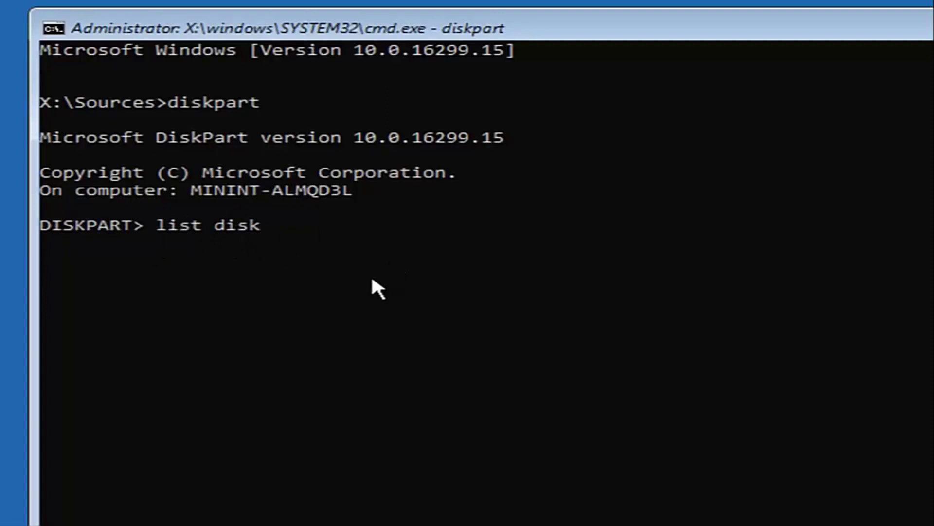
{"action": "key", "text": "Return"}
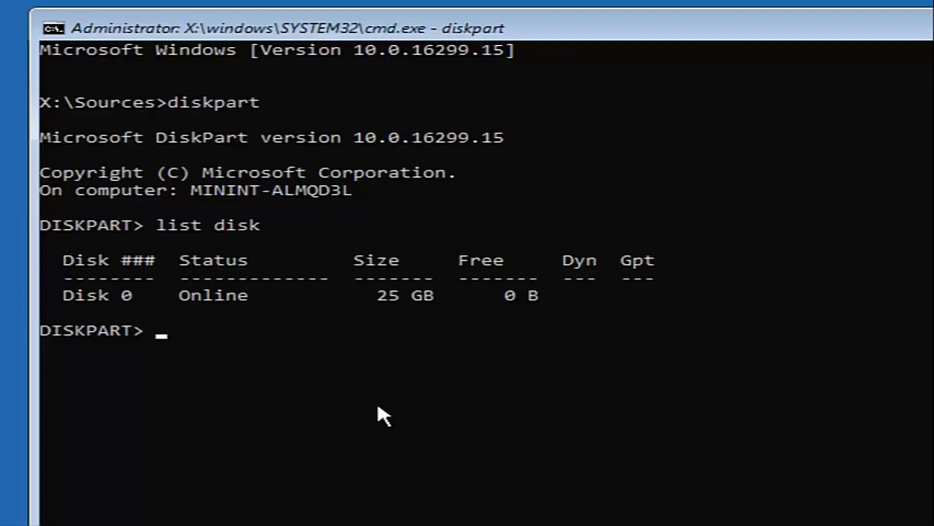
Select disk 0 in DiskPart and list its partitions.
{"action": "type", "text": "select"}
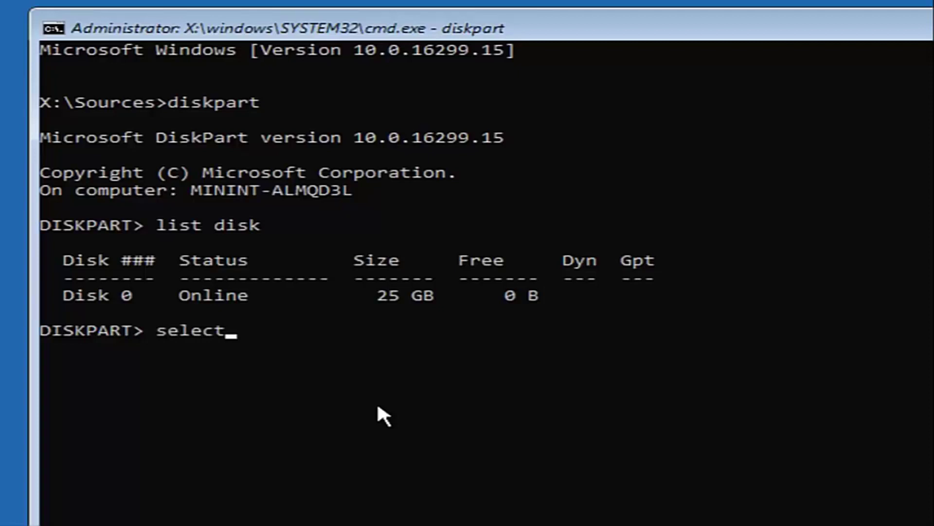
{"action": "type", "text": " disk 0"}
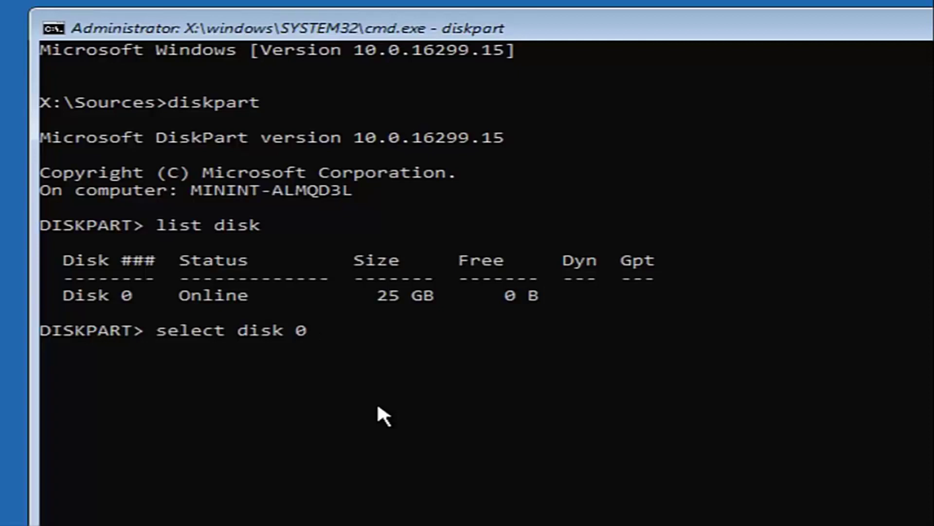
{"action": "key", "text": "Return"}
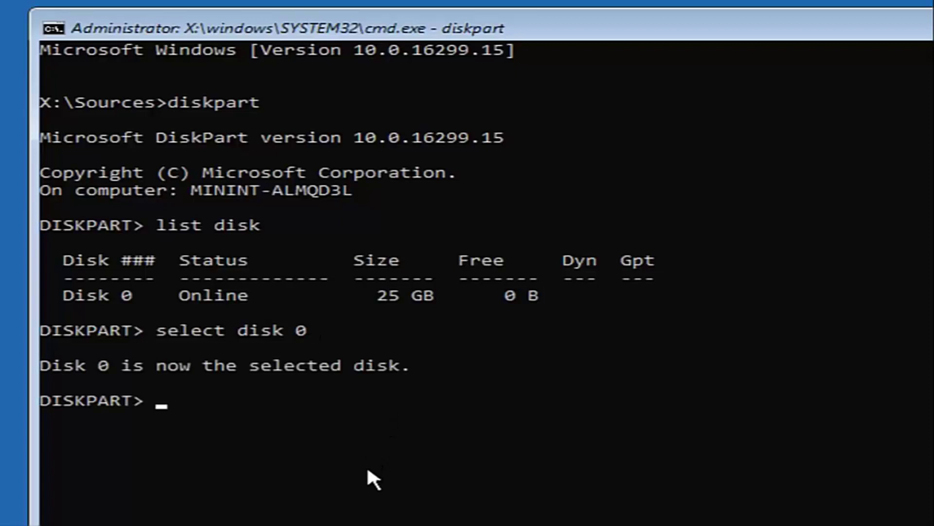
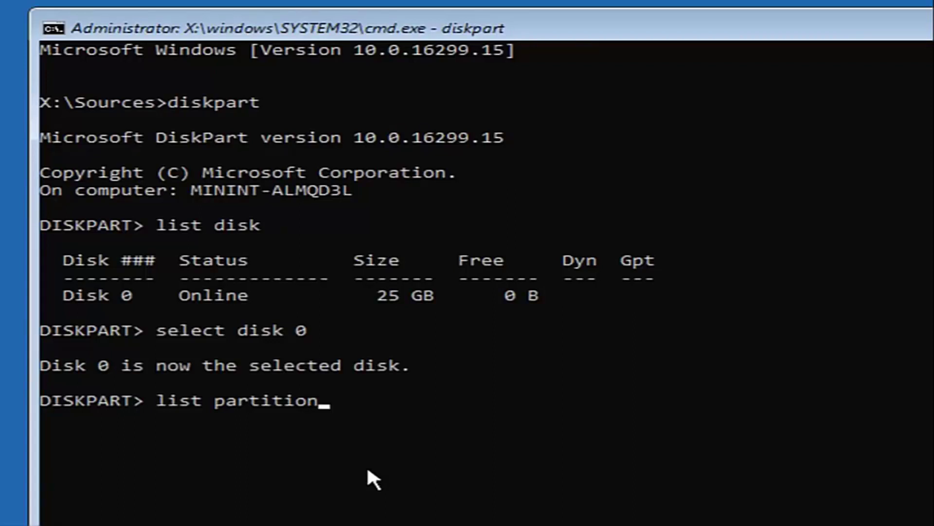
{"action": "key", "text": "Return"}
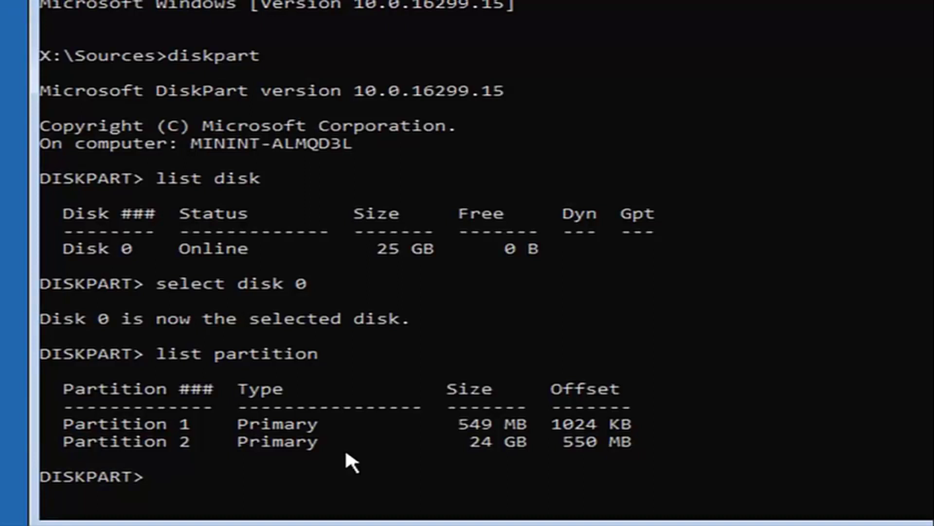
Select partition 2 and format it with the FAT32 file system using format fs=fat32.
{"action": "type", "text": "sel"}
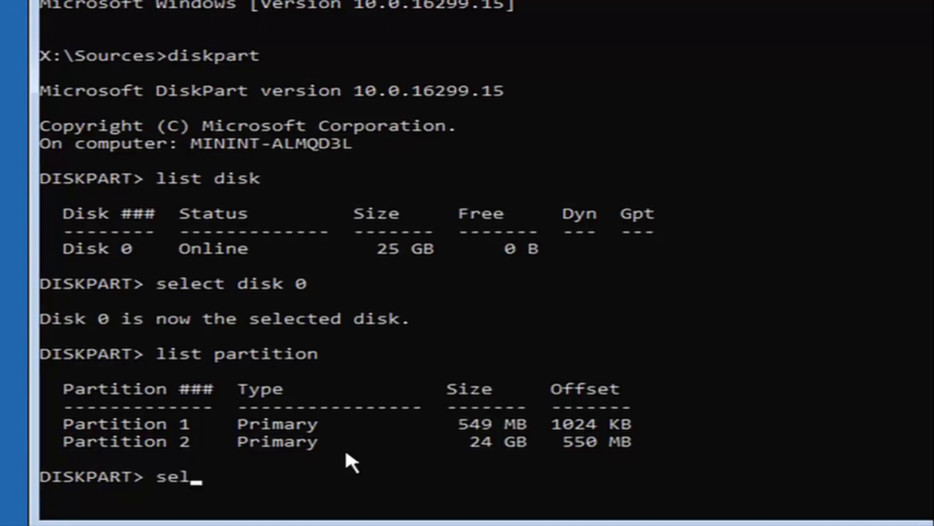
{"action": "type", "text": " parti"}
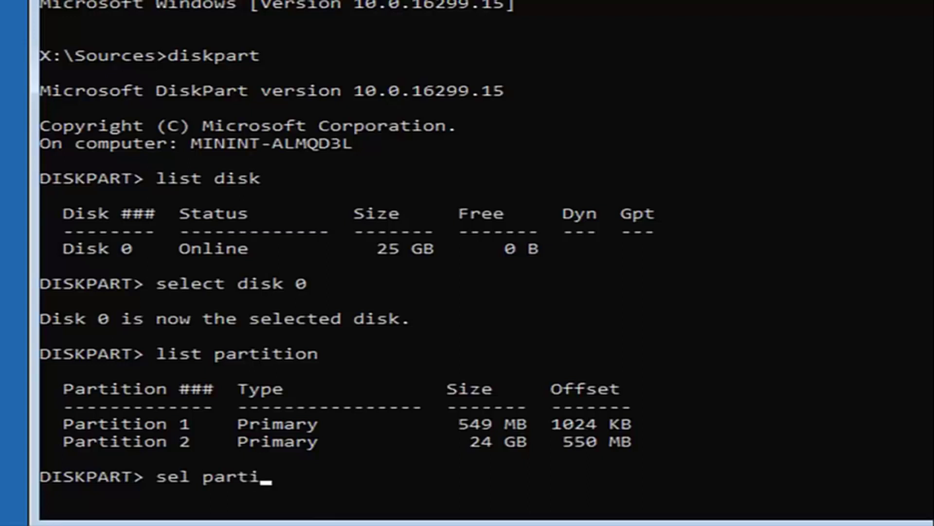
{"action": "type", "text": "tion"}
{"action": "type", "text": "2"}
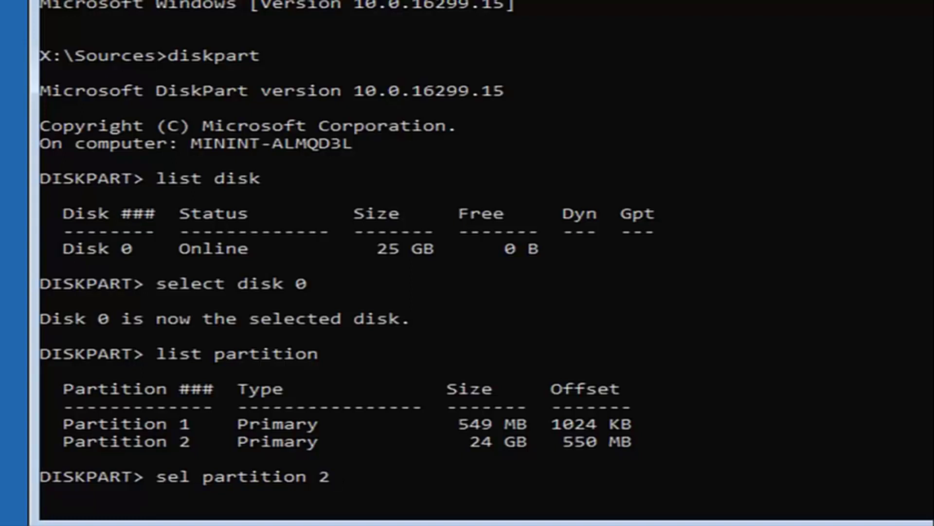
{"action": "key", "text": "Return"}
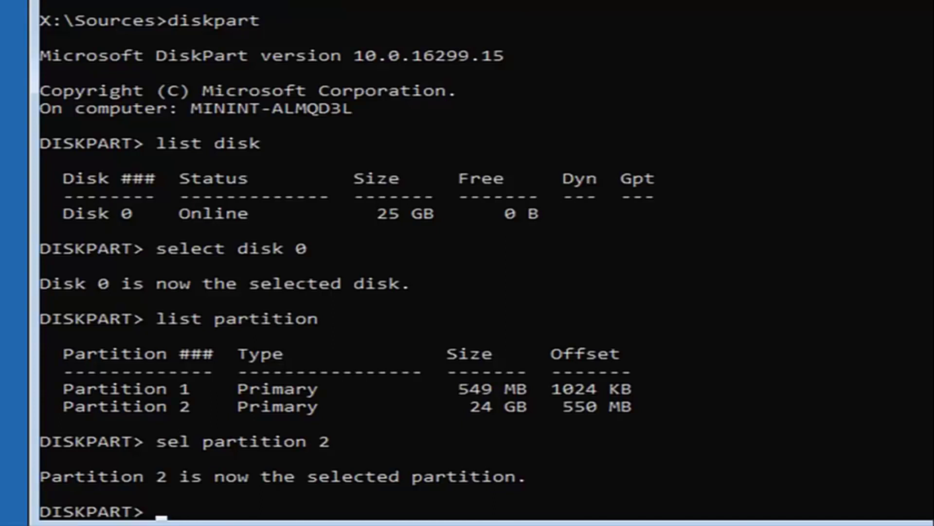
{"action": "type", "text": "format"}
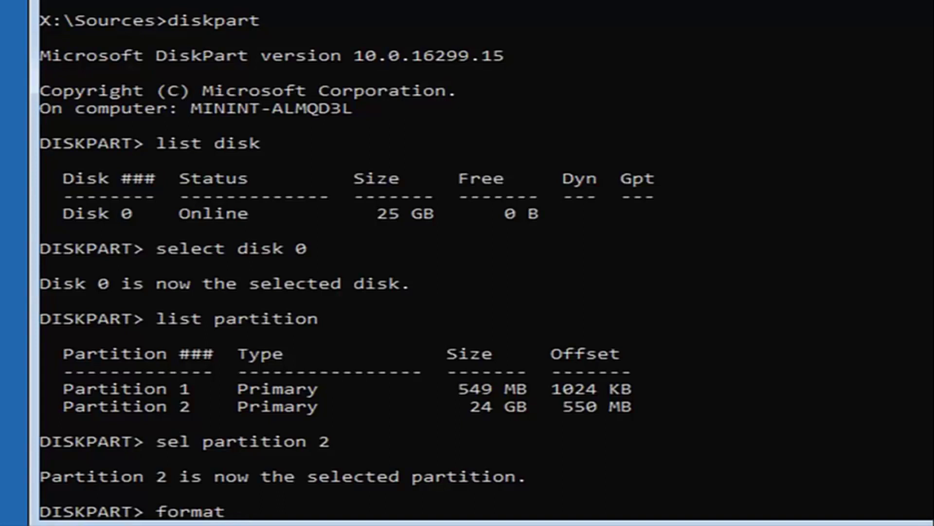
{"action": "type", "text": " fs=fat32"}
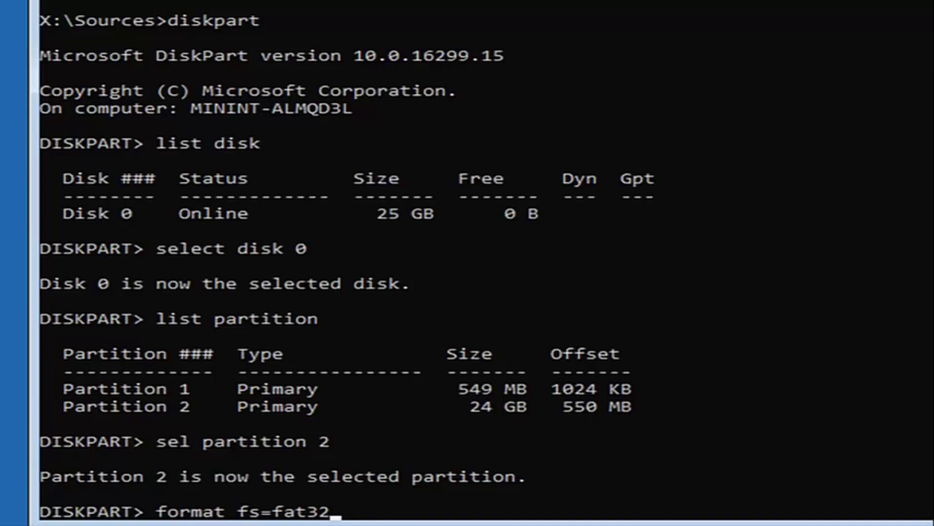
{"action": "key", "text": "Return"}
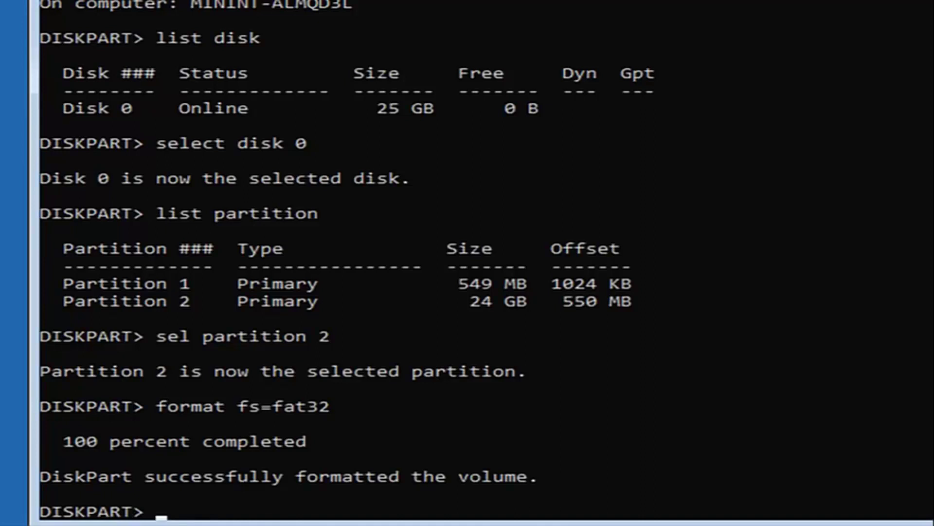
List the partitions of the selected disk again after the format.
{"action": "type", "text": "list par"}
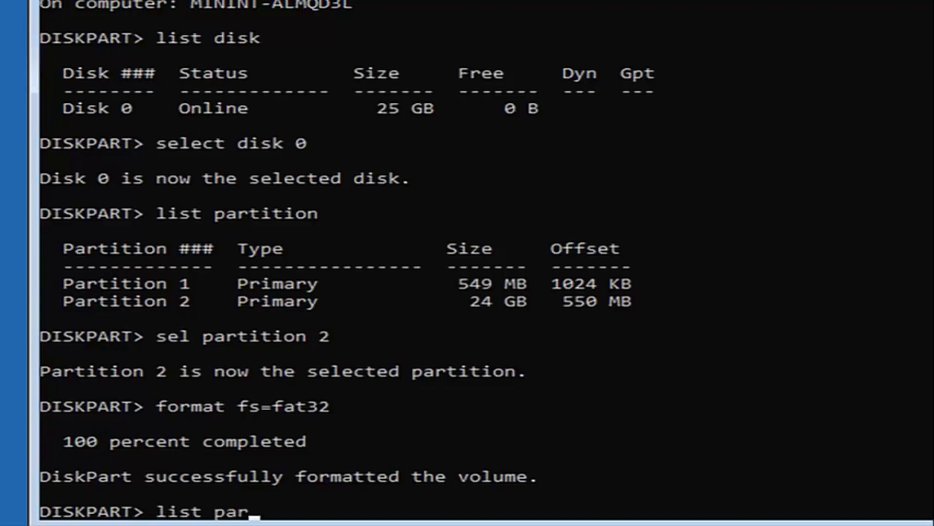
{"action": "type", "text": "tition"}
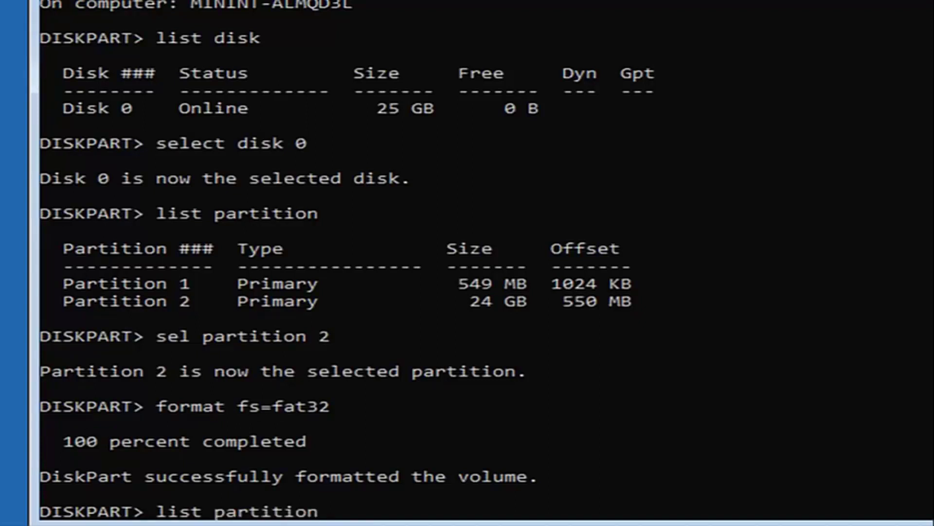
{"action": "key", "text": "Return"}
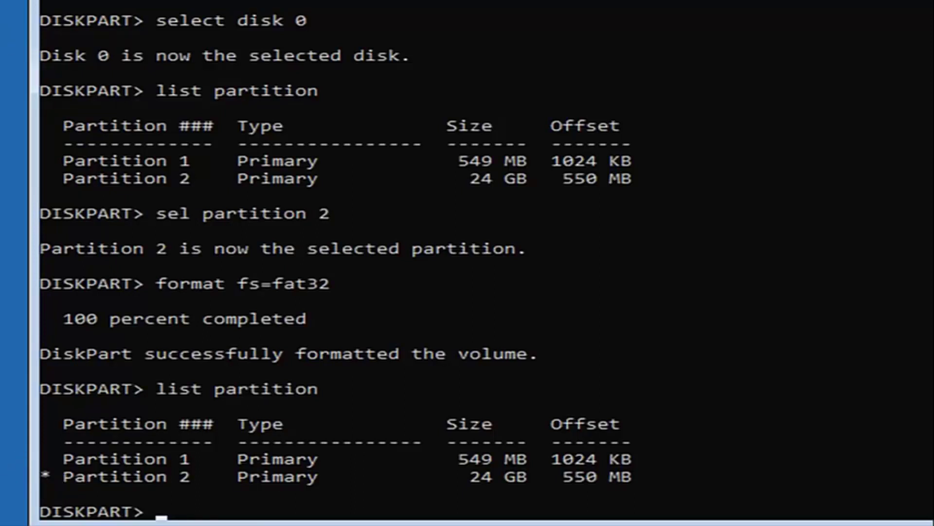
Reselect partition 2 and assign it the drive letter H:.
{"action": "type", "text": "d"}
{"action": "key", "text": "BackSpace"}
{"action": "type", "text": "sel parti"}
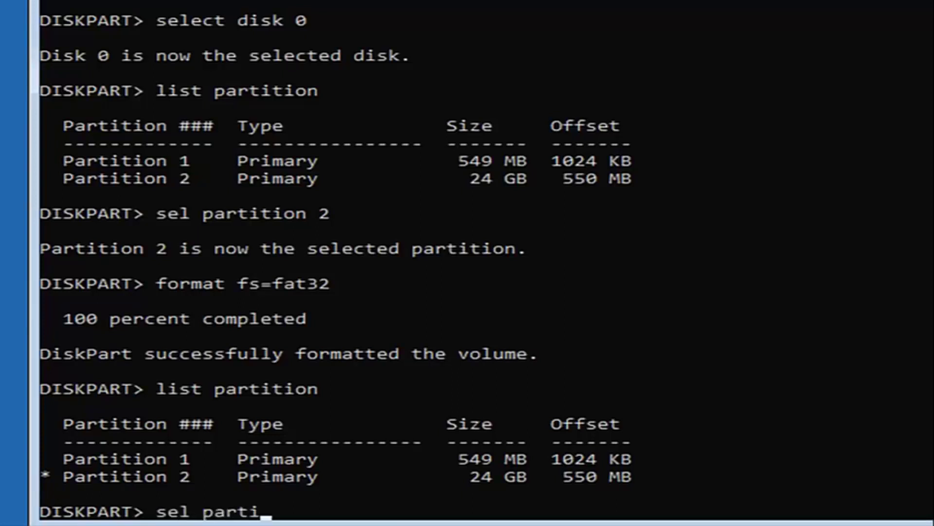
{"action": "type", "text": "tio"}
{"action": "type", "text": "n "}
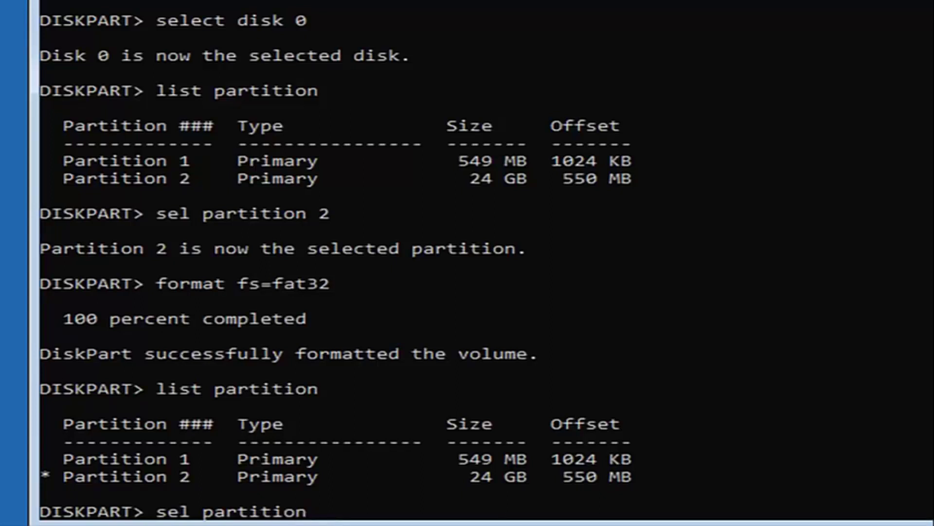
{"action": "type", "text": "2"}
{"action": "key", "text": "Return"}
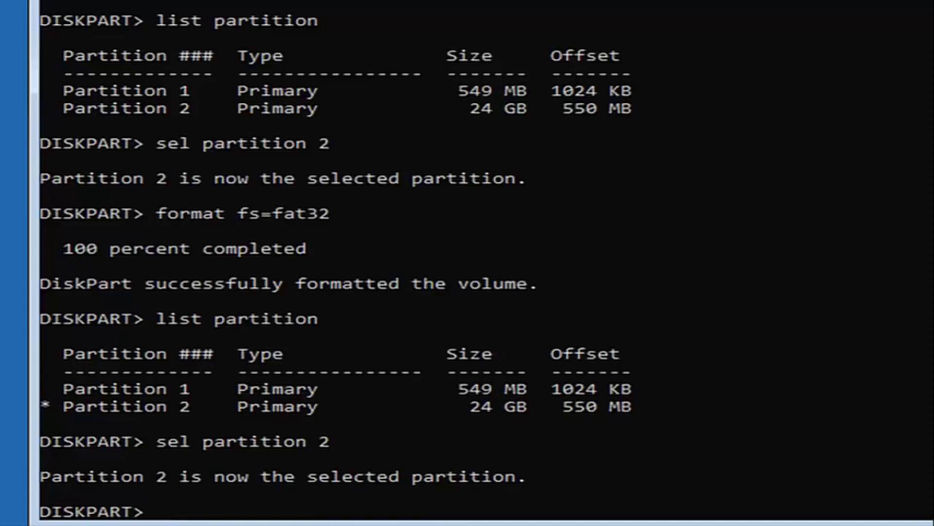
{"action": "type", "text": "assign"}
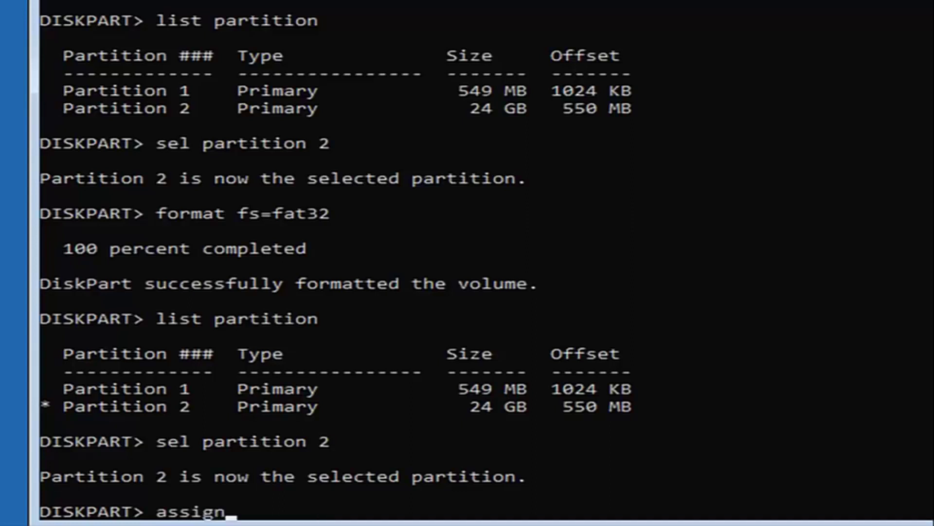
{"action": "type", "text": " letter"}
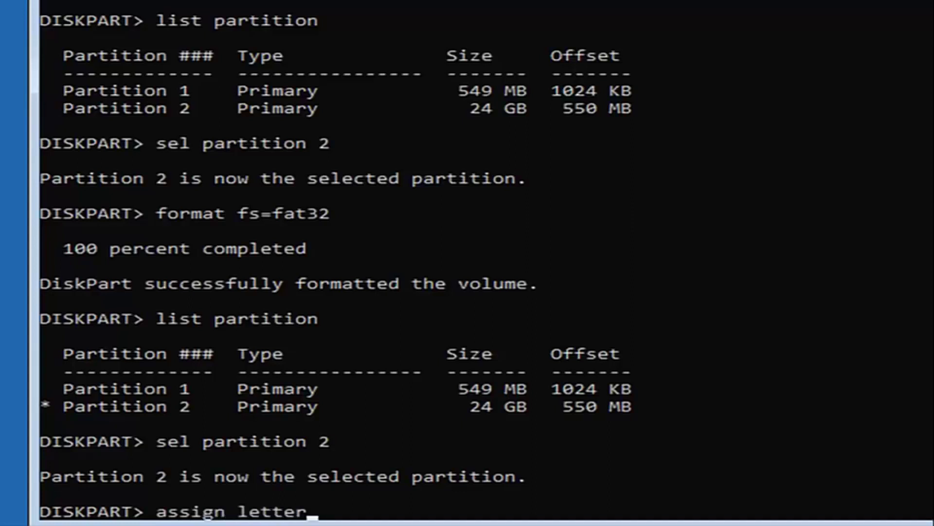
{"action": "type", "text": " ="}
{"action": "type", "text": "H:"}
{"action": "key", "text": "Return"}
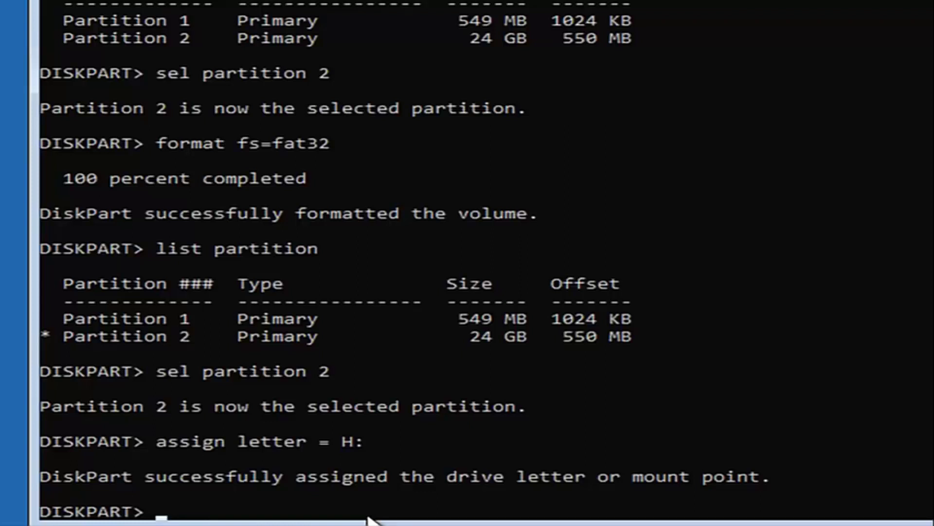
Try to create the folder h:\EFI\ with mkdir from the DiskPart prompt.
{"action": "type", "text": "mkdir"}
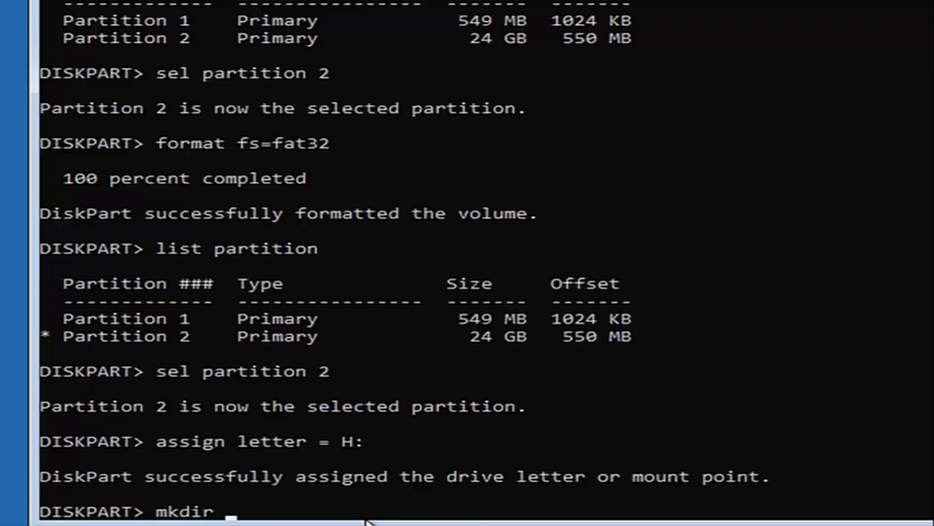
{"action": "type", "text": " h:"}
{"action": "type", "text": "\\"}
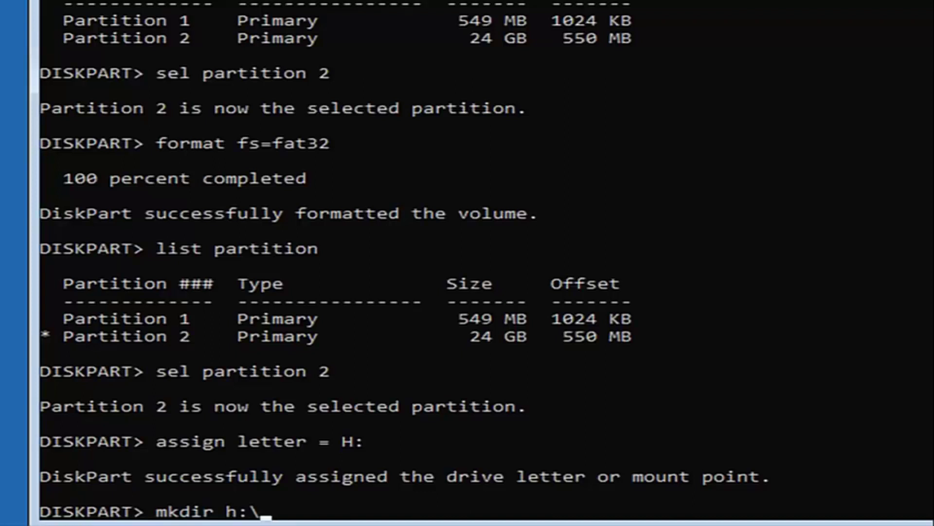
{"action": "type", "text": "EFI\\"}
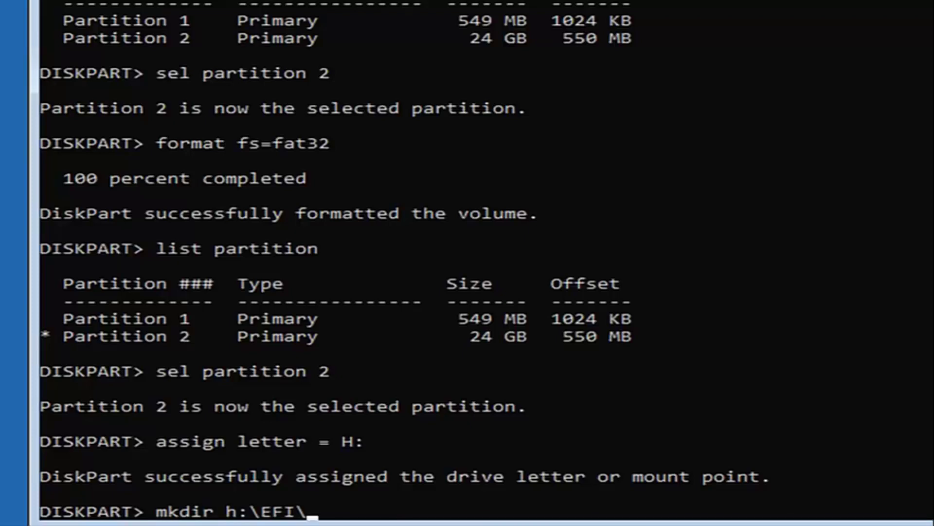
{"action": "key", "text": "Return"}
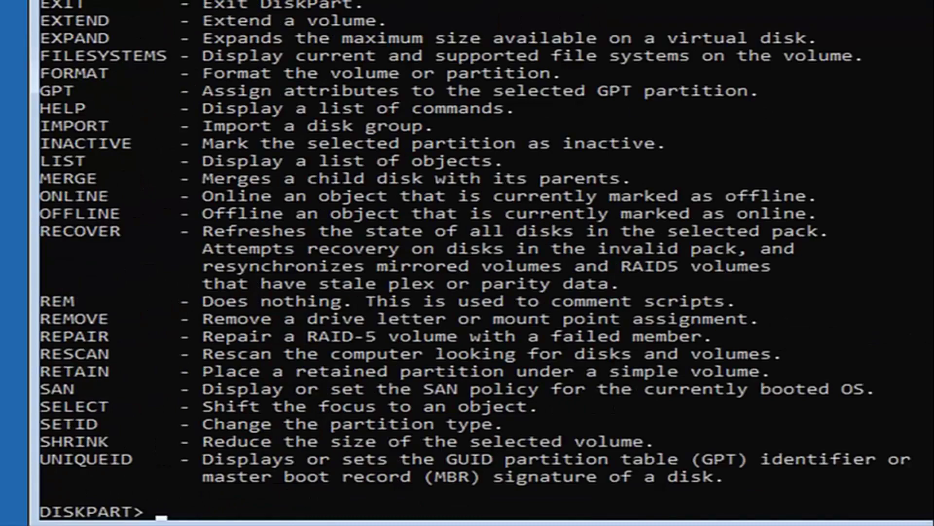
Exit DiskPart and list the contents of drive h: from the regular command prompt.
{"action": "type", "text": "exit"}
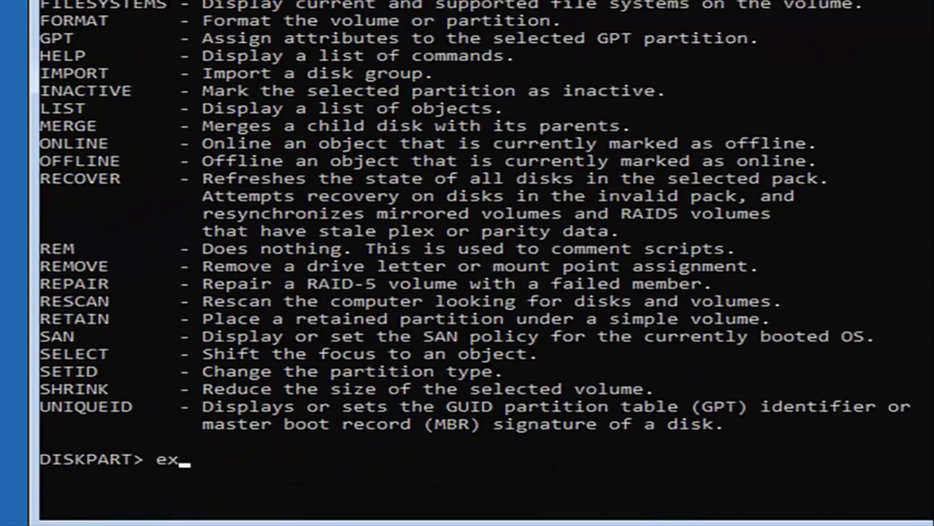
{"action": "key", "text": "Return"}
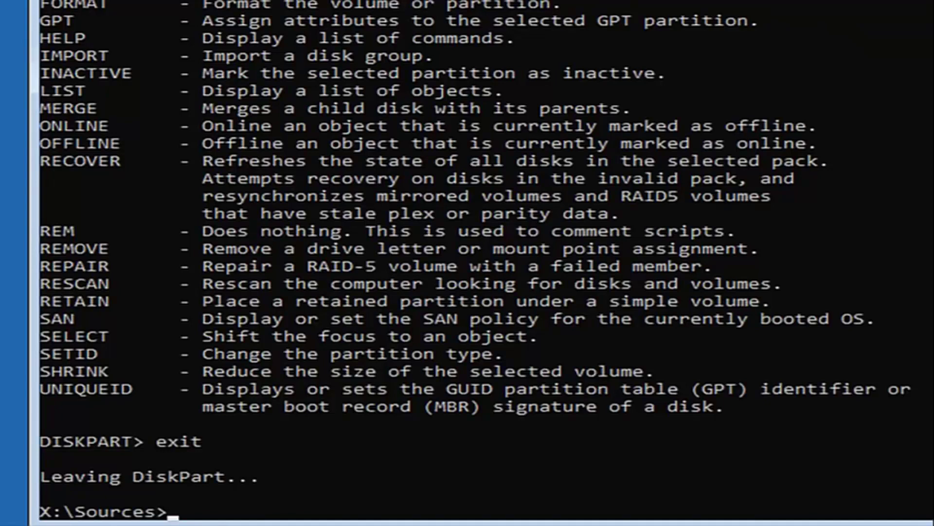
{"action": "type", "text": "dir h:"}
{"action": "key", "text": "Return"}
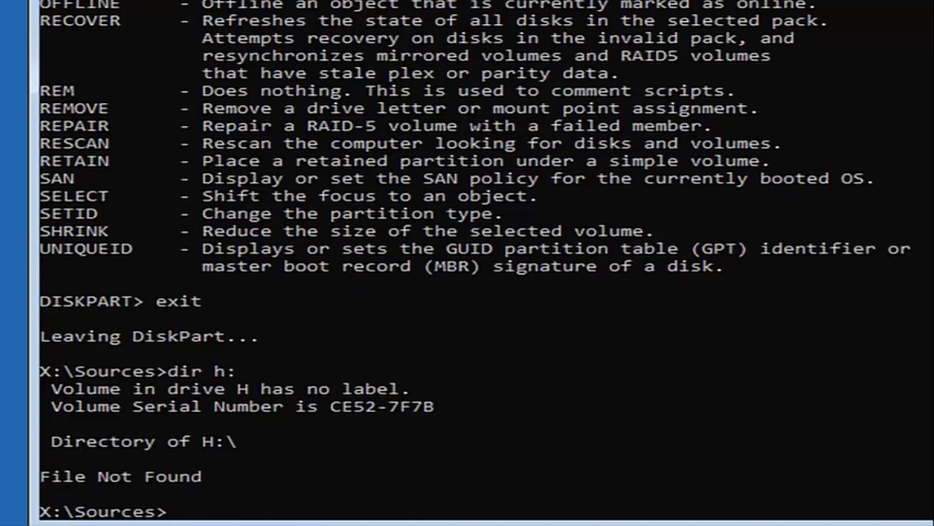
Create the folder h:\EFI\ and its subfolder h:\EFI\Microsoft with mkdir.
{"action": "type", "text": "mkdir h"}
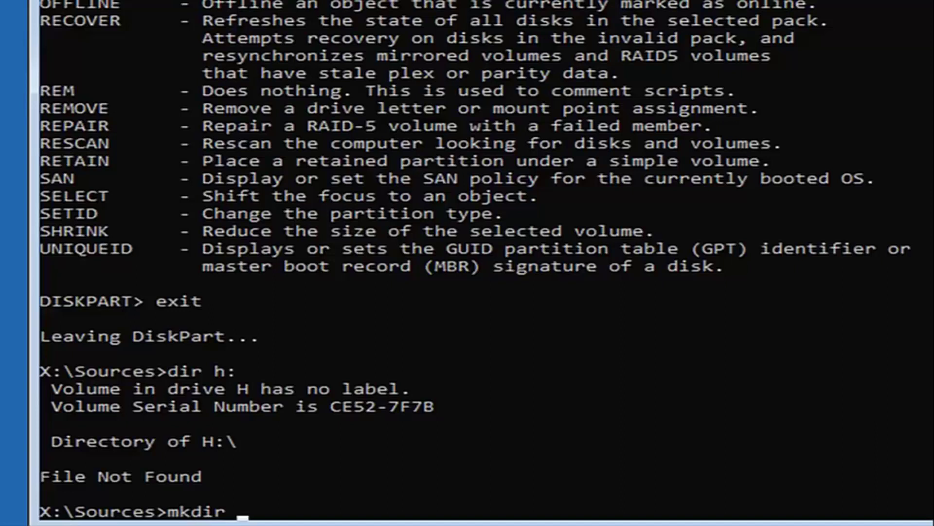
{"action": "type", "text": ":\\EFI"}
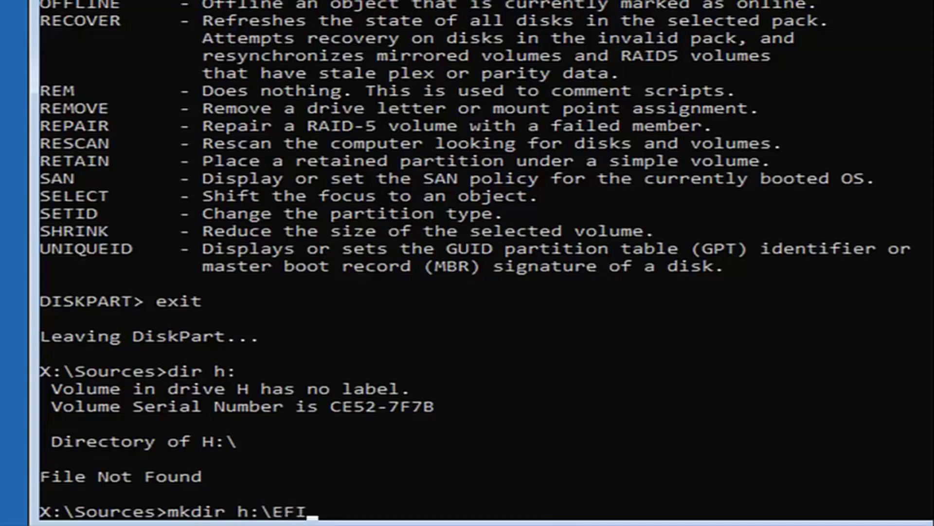
{"action": "type", "text": "\\"}
{"action": "key", "text": "Return"}
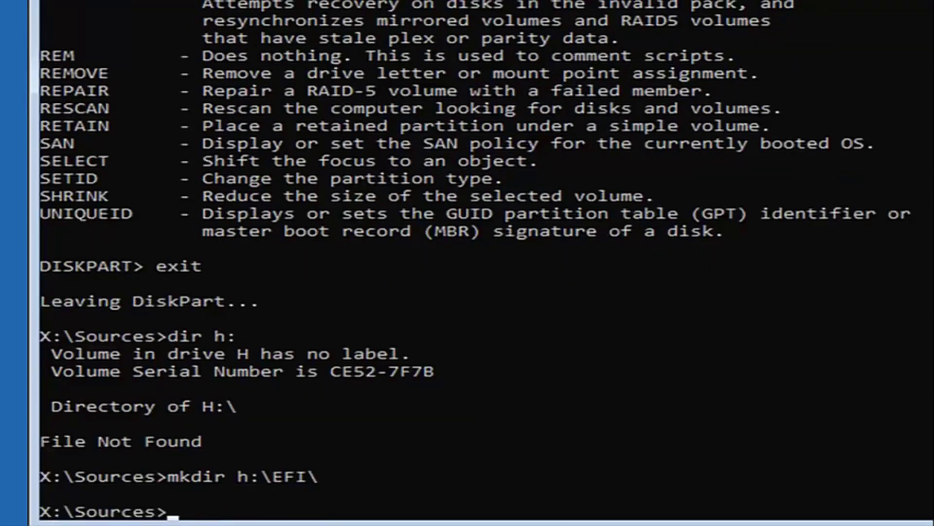
{"action": "type", "text": "mkdir"}
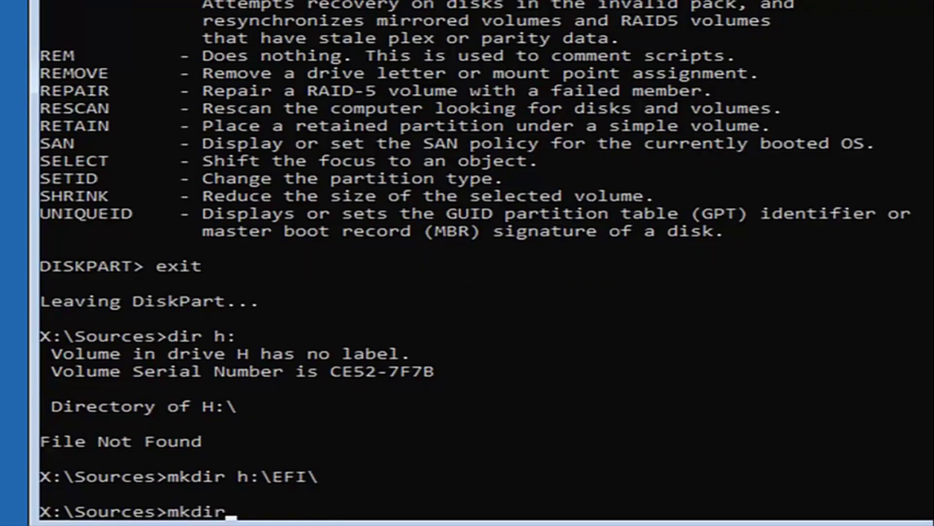
{"action": "type", "text": " h:\\EFI"}
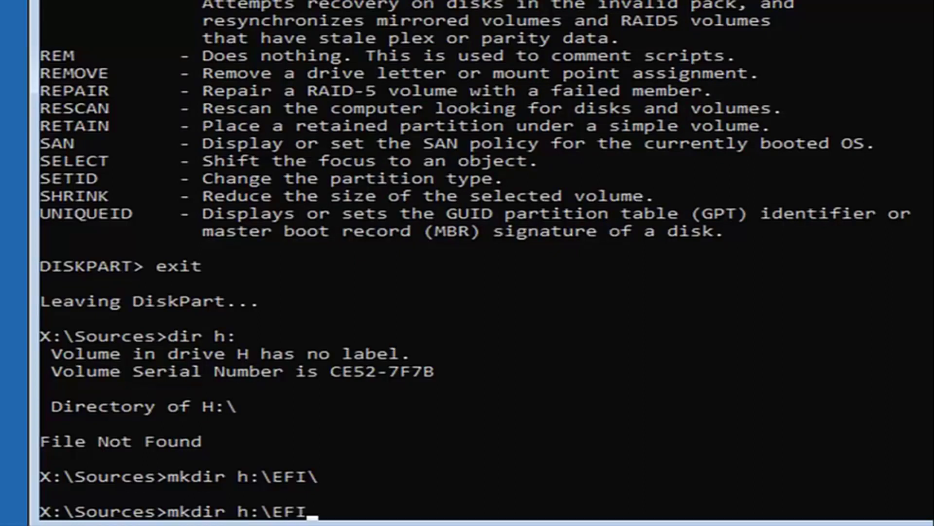
{"action": "type", "text": "\\Microsoft"}
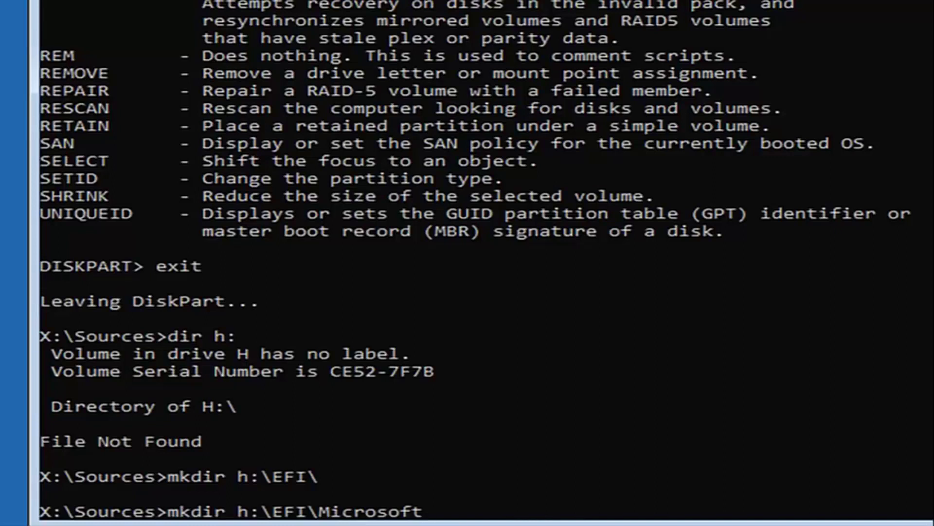
{"action": "key", "text": "Return"}
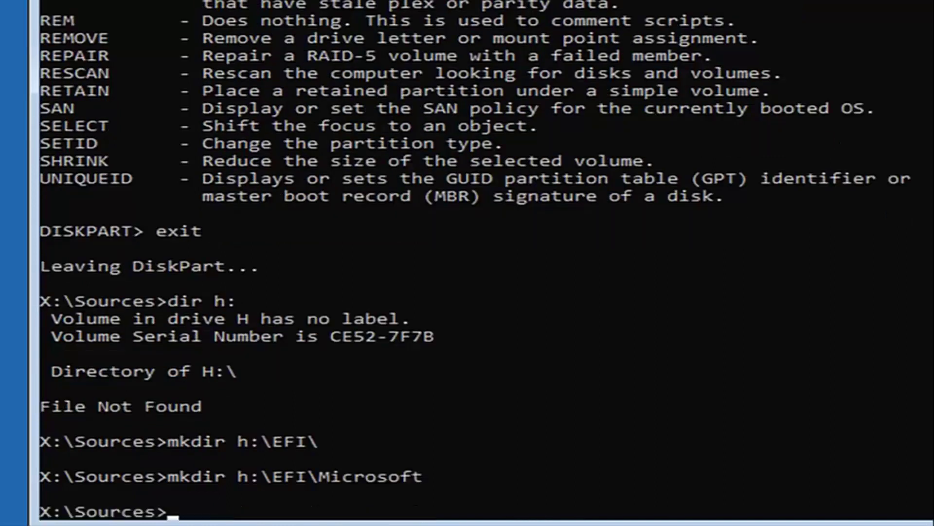
Change the working directory to h:\EFI\Microsoft with cd /d.
{"action": "type", "text": "cd /d h:"}
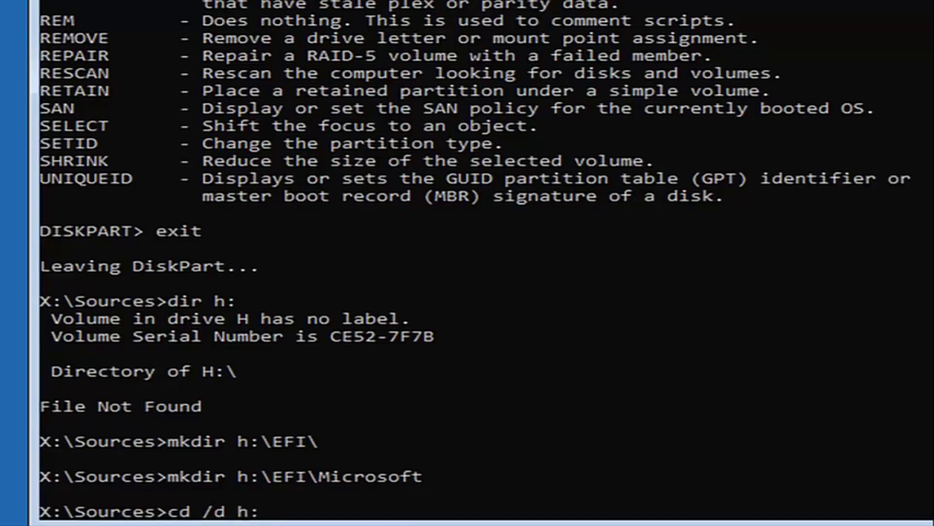
{"action": "type", "text": "\\EFI\\M"}
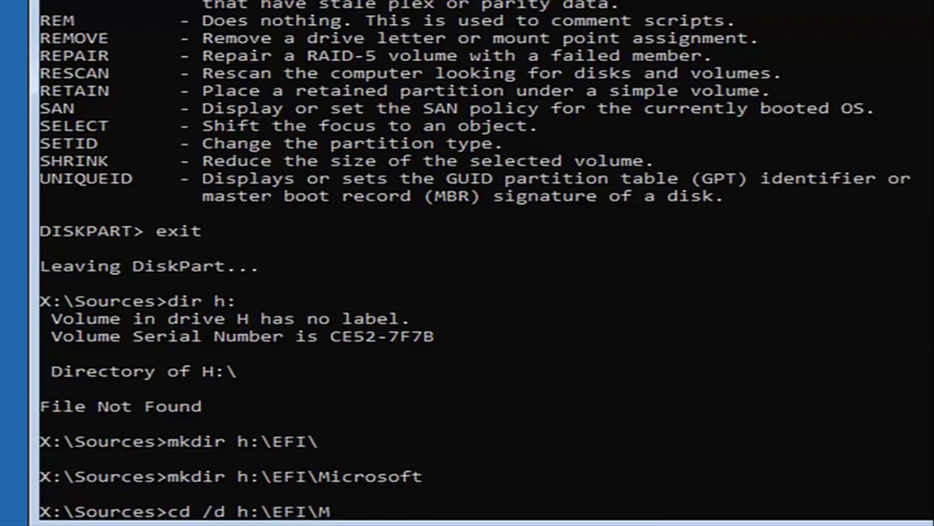
{"action": "type", "text": "icrosoft"}
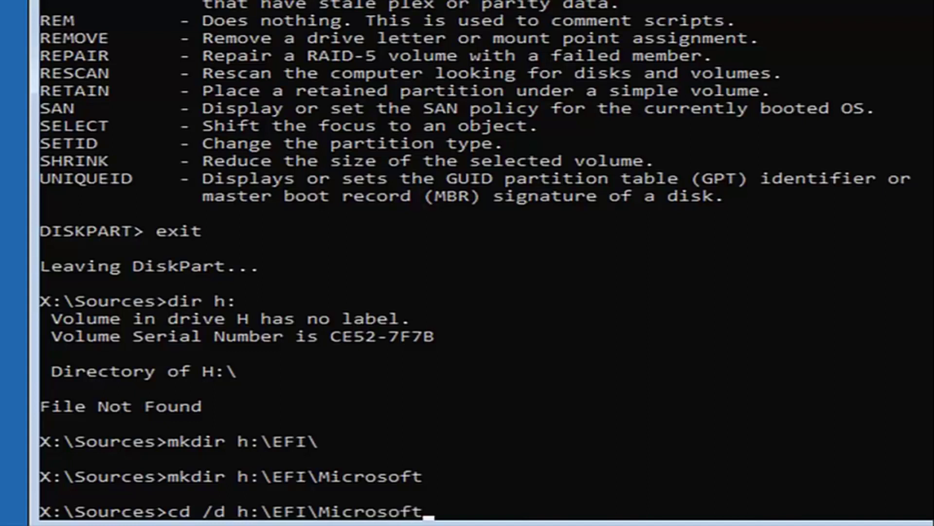
{"action": "key", "text": "Return"}
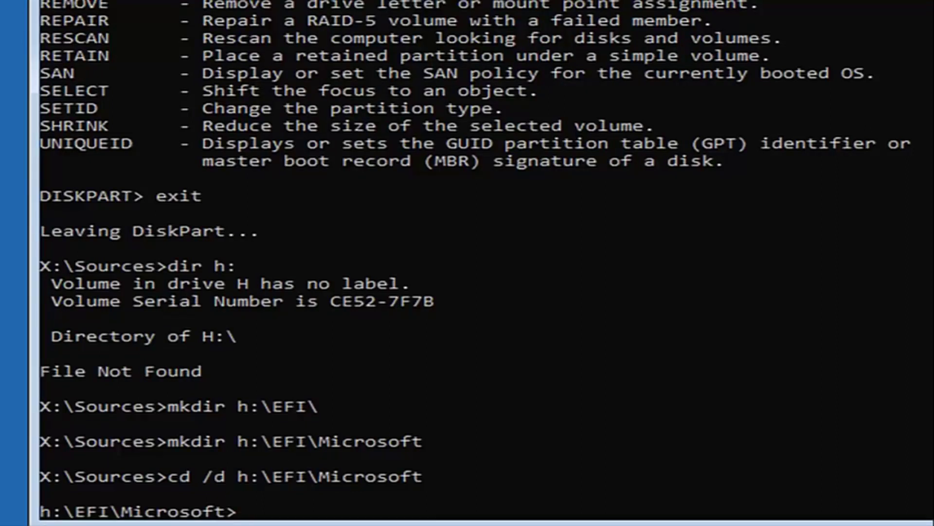
Try to repair the boot sector by running bootrec /fixboot from h:\EFI\Microsoft.
{"action": "type", "text": "bootrec"}
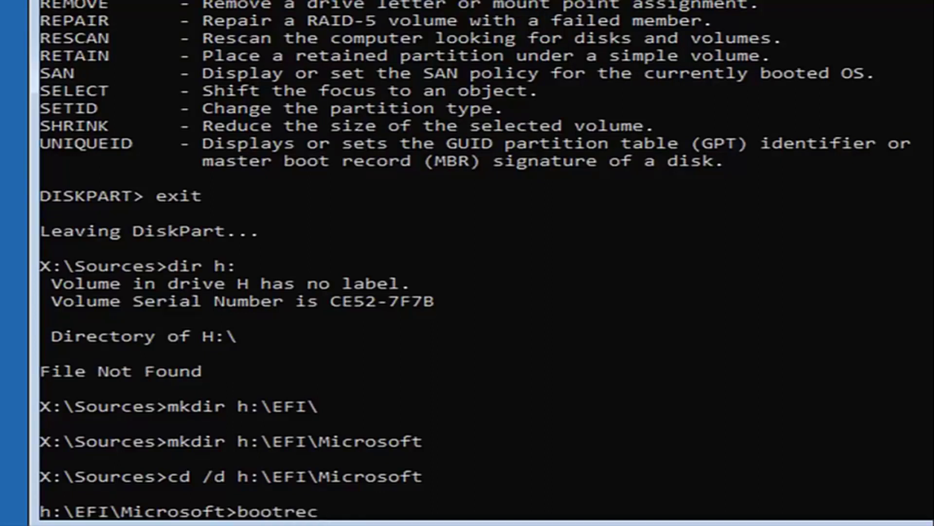
{"action": "type", "text": " /fixv"}
{"action": "key", "text": "BackSpace"}
{"action": "type", "text": "boot"}
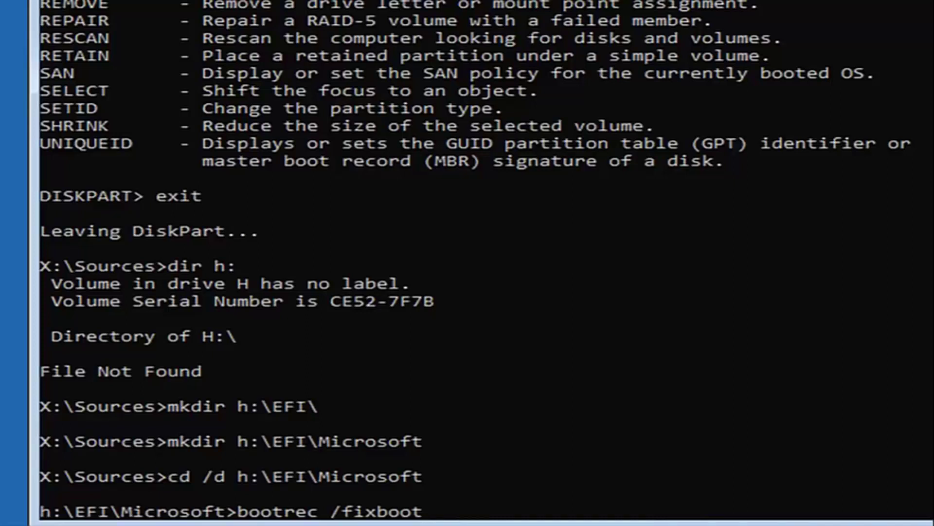
{"action": "key", "text": "Return"}
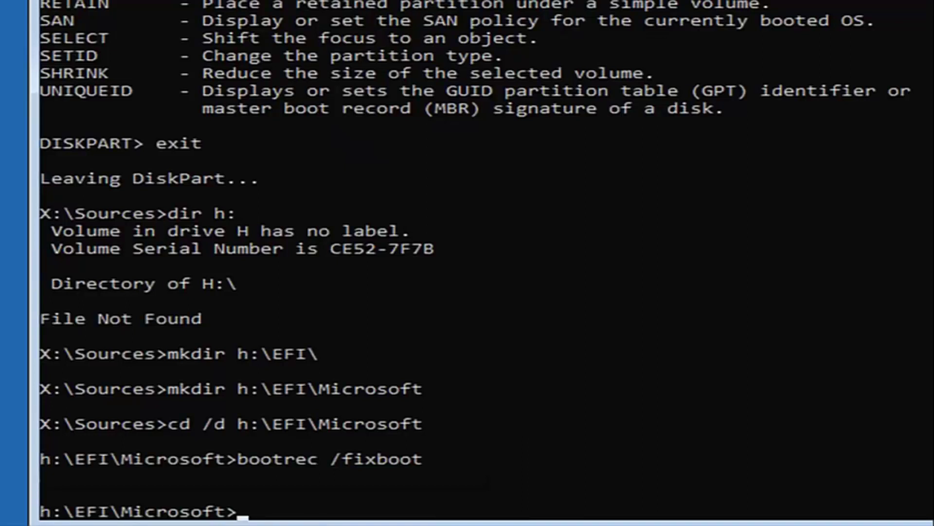
Run bcdboot c:\Windows /l en-us /s h: /f ALL to write the boot files to drive h:.
{"action": "type", "text": "bcdboot"}
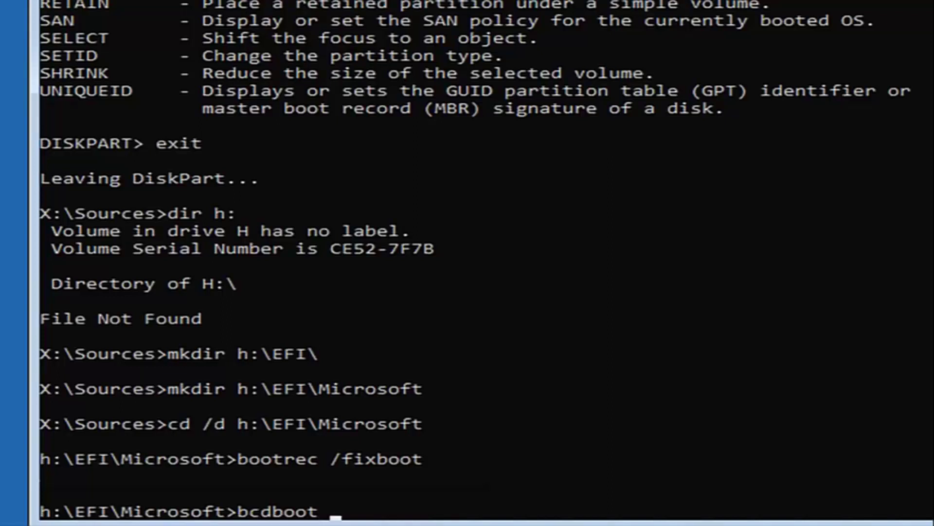
{"action": "type", "text": " c:\\Windws"}
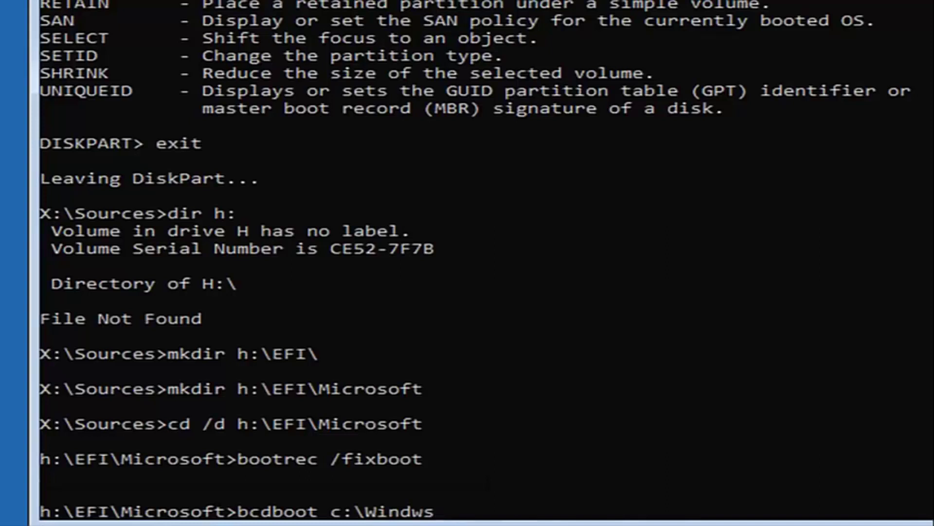
{"action": "key", "text": "BackSpace"}
{"action": "key", "text": "BackSpace"}
{"action": "type", "text": "ows /l"}
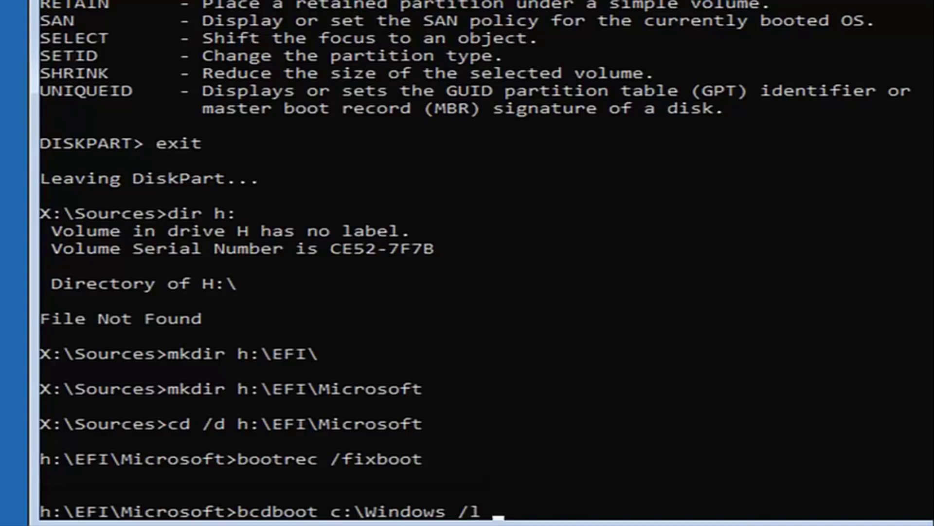
{"action": "type", "text": "eb"}
{"action": "key", "text": "BackSpace"}
{"action": "key", "text": "BackSpace"}
{"action": "type", "text": "n-us /"}
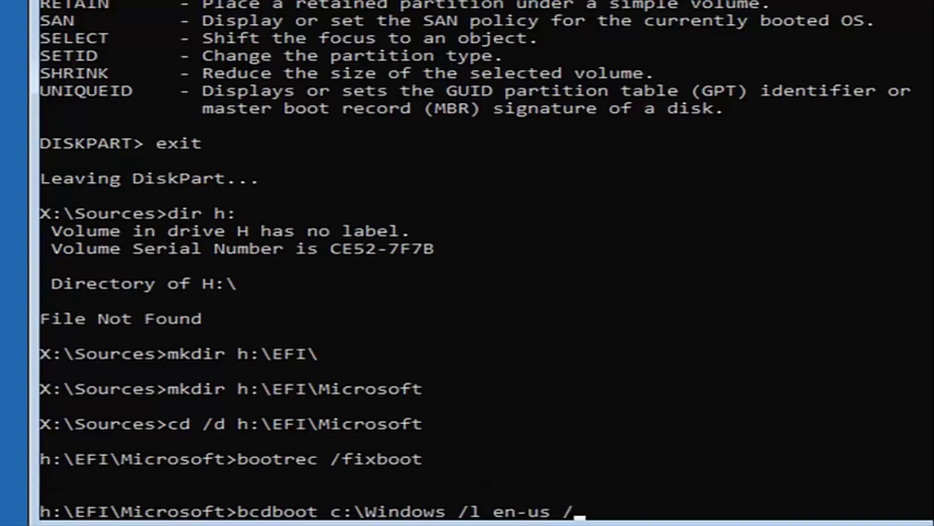
{"action": "type", "text": "s h: /f"}
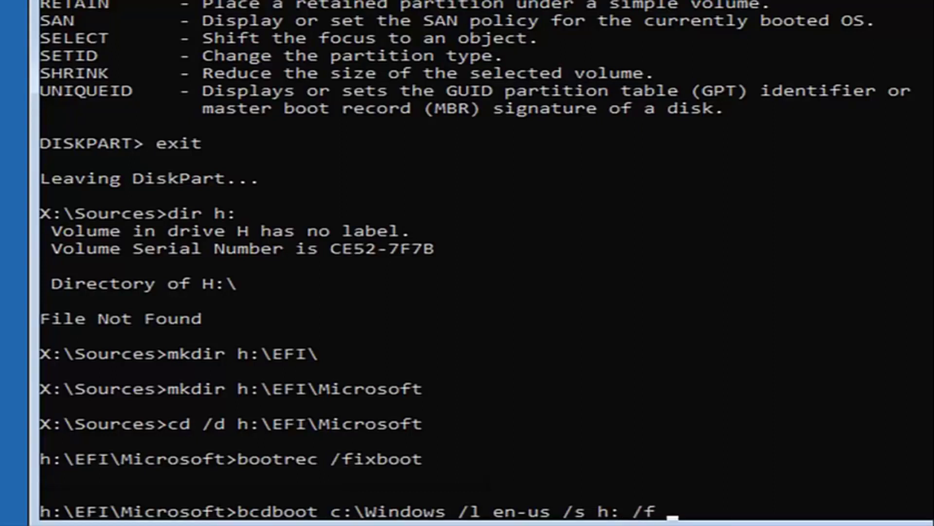
{"action": "type", "text": " ALL"}
{"action": "key", "text": "Return"}
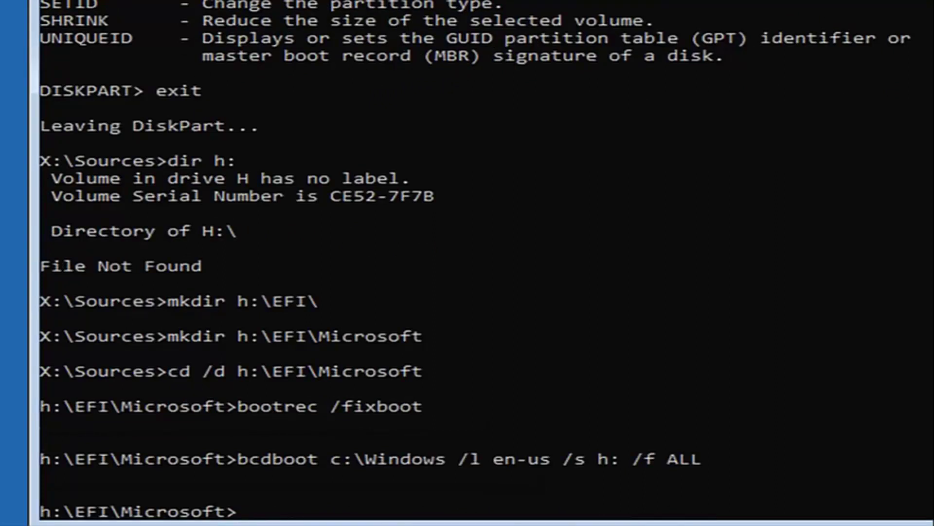
List the contents of h:\EFI\Microsoft and of its Boot subfolder with dir.
{"action": "type", "text": "dir"}
{"action": "key", "text": "Return"}
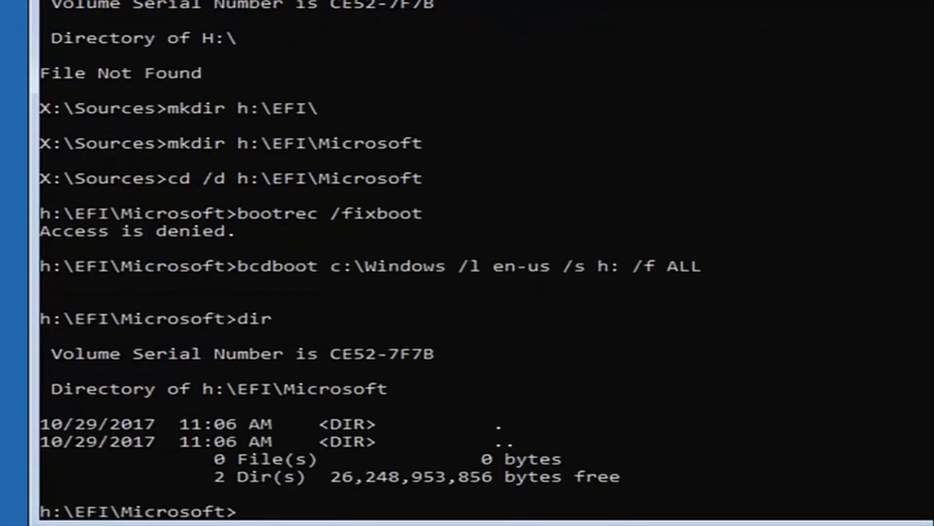
{"action": "type", "text": "dir Boot"}
{"action": "key", "text": "Return"}
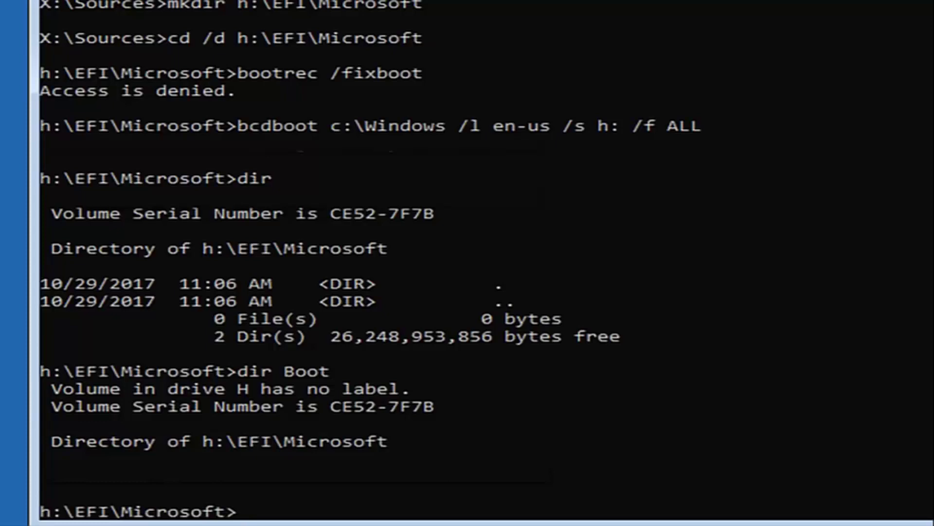
Exit the command prompt and continue to Windows 10.
{"action": "type", "text": "exit"}
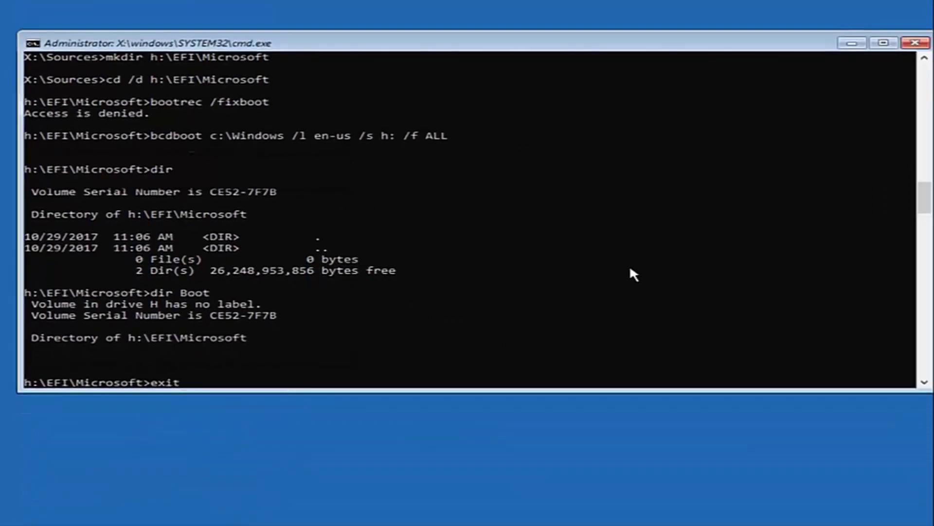
{"action": "key", "text": "Return"}
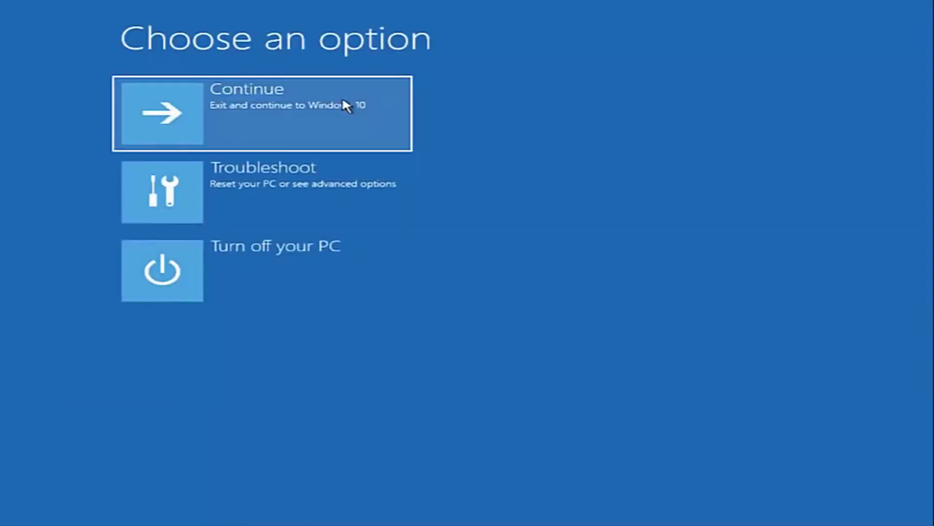
{"action": "left_click", "coordinate": [261, 85]}
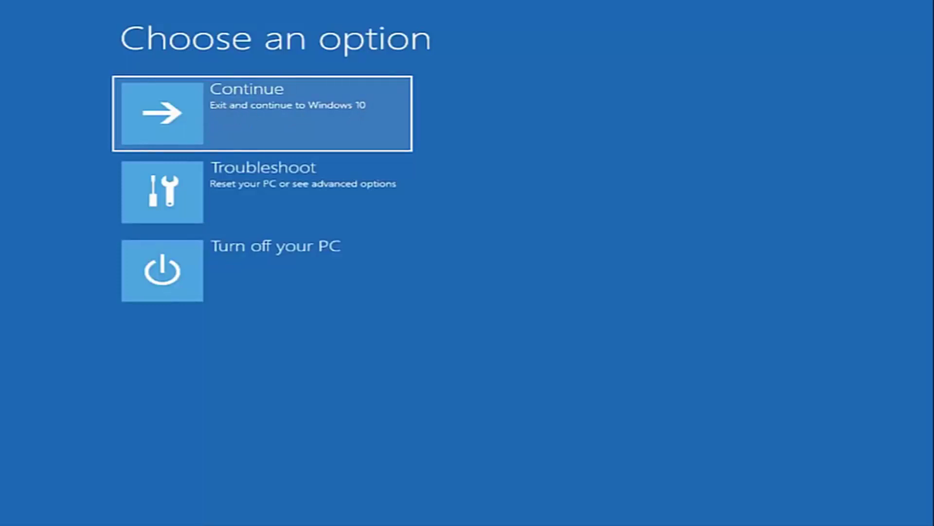